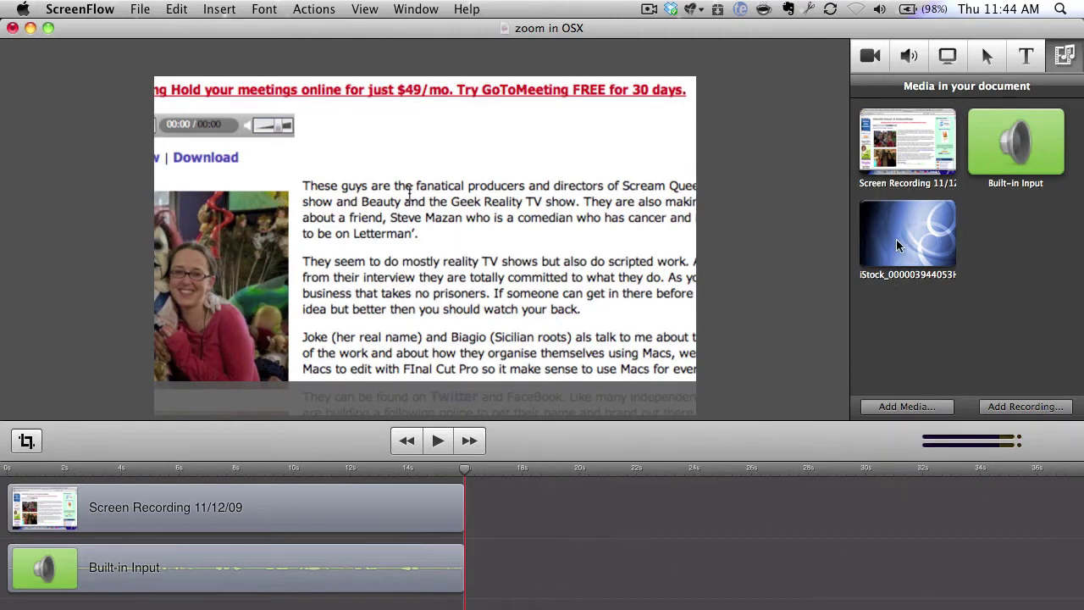
drag(897, 239, 556, 510)
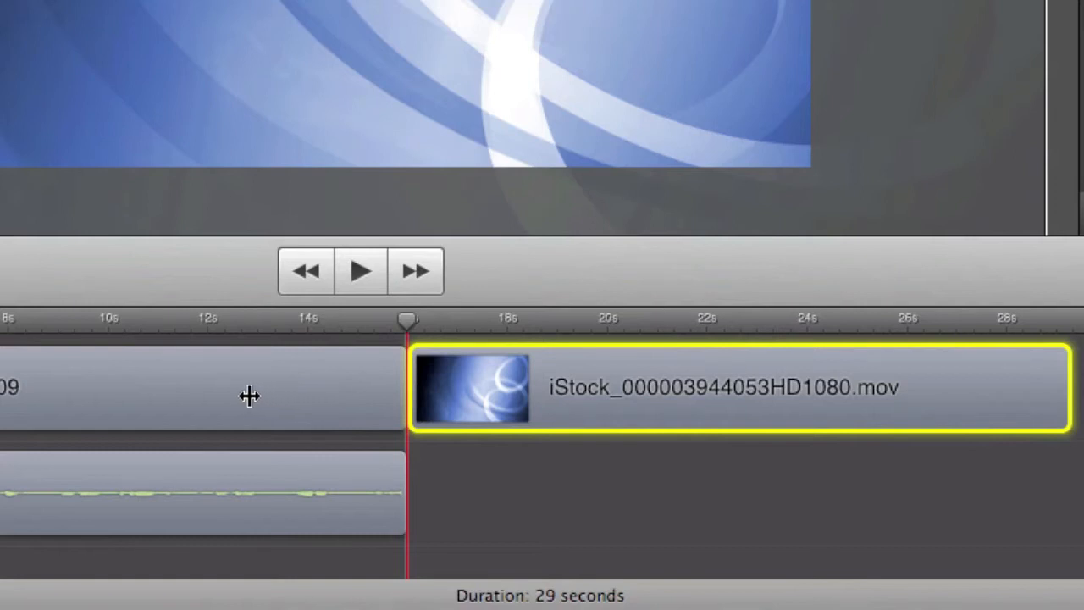
mouse_move(638, 429)
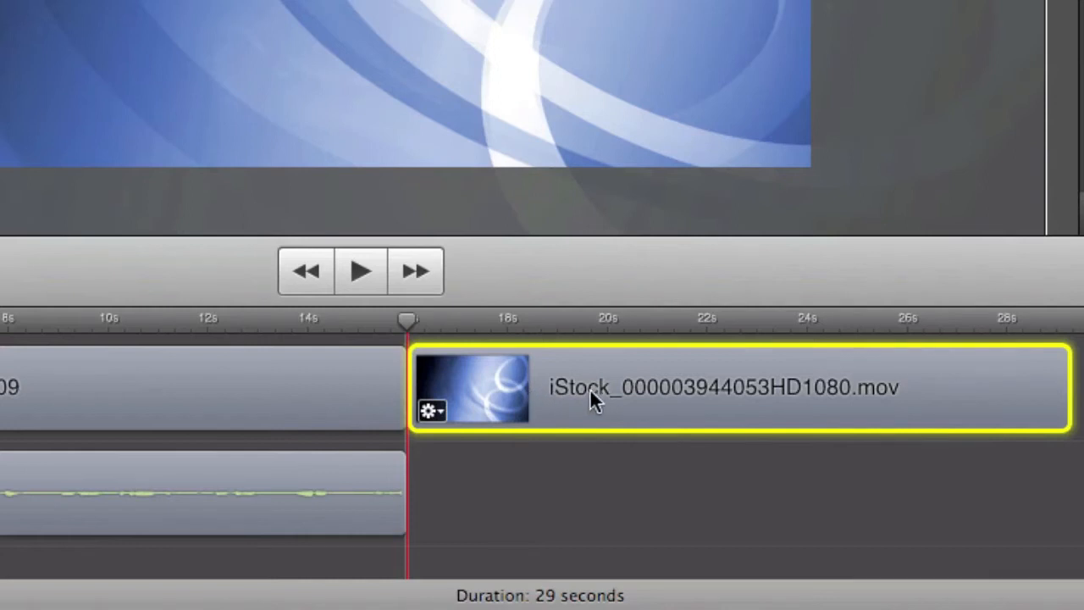
mouse_move(600, 398)
mouse_down()
mouse_move(471, 404)
mouse_move(495, 377)
mouse_move(650, 378)
mouse_up()
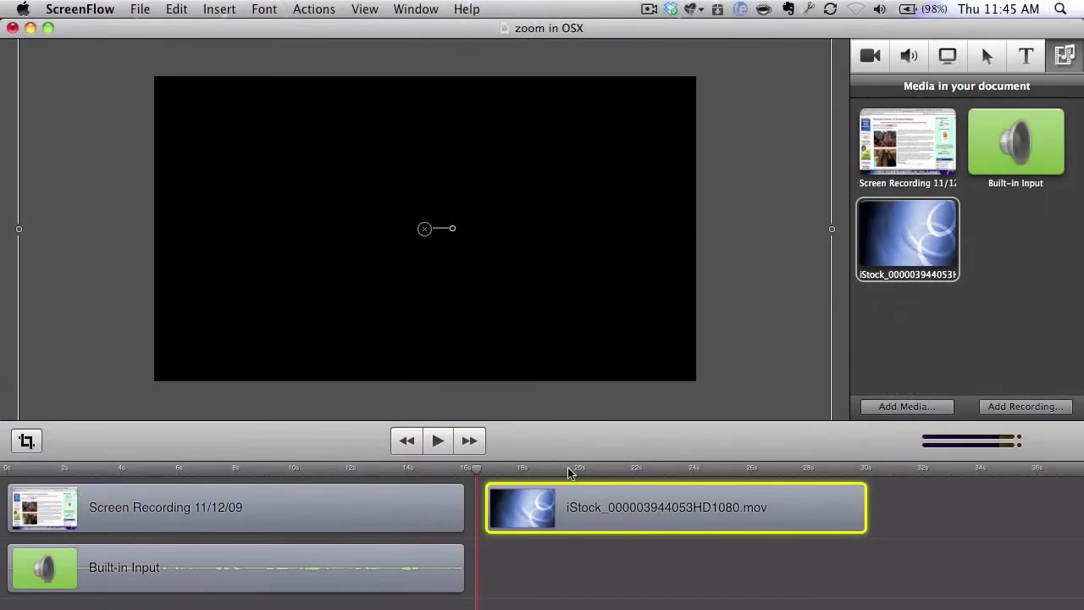
Lower the audio and screen recording clips by one track and place the iStock clip above them, starting at about 2 s
drag(339, 566, 337, 608)
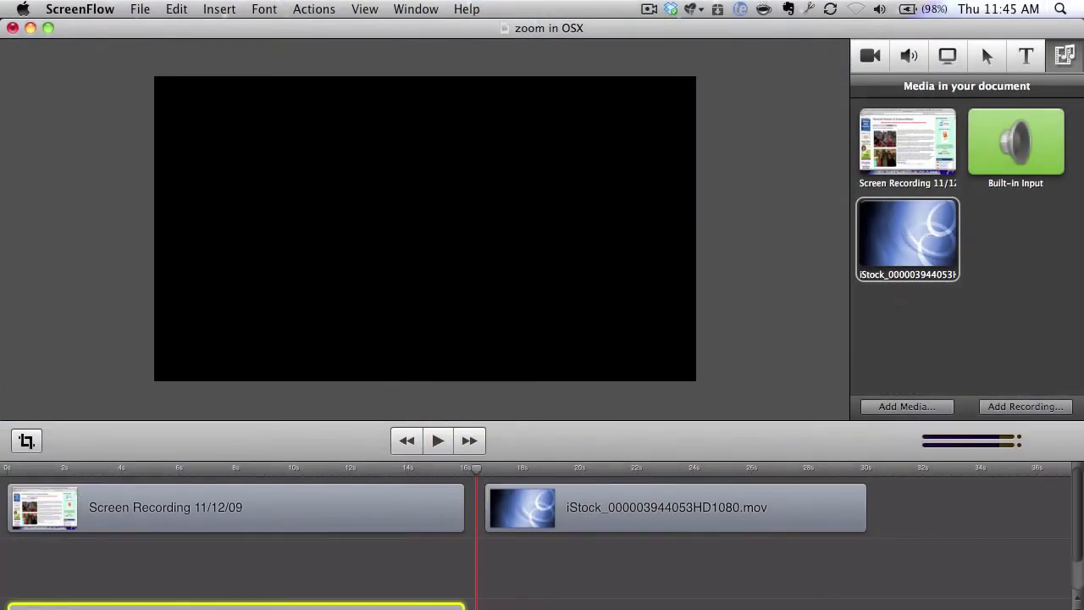
drag(339, 515, 341, 564)
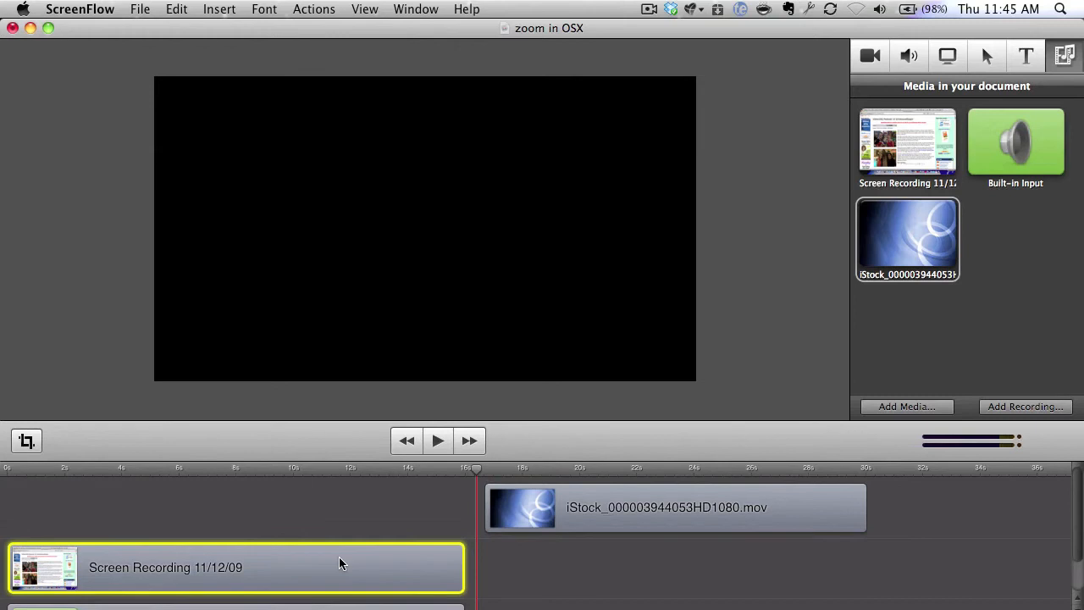
drag(673, 500, 259, 541)
click(105, 469)
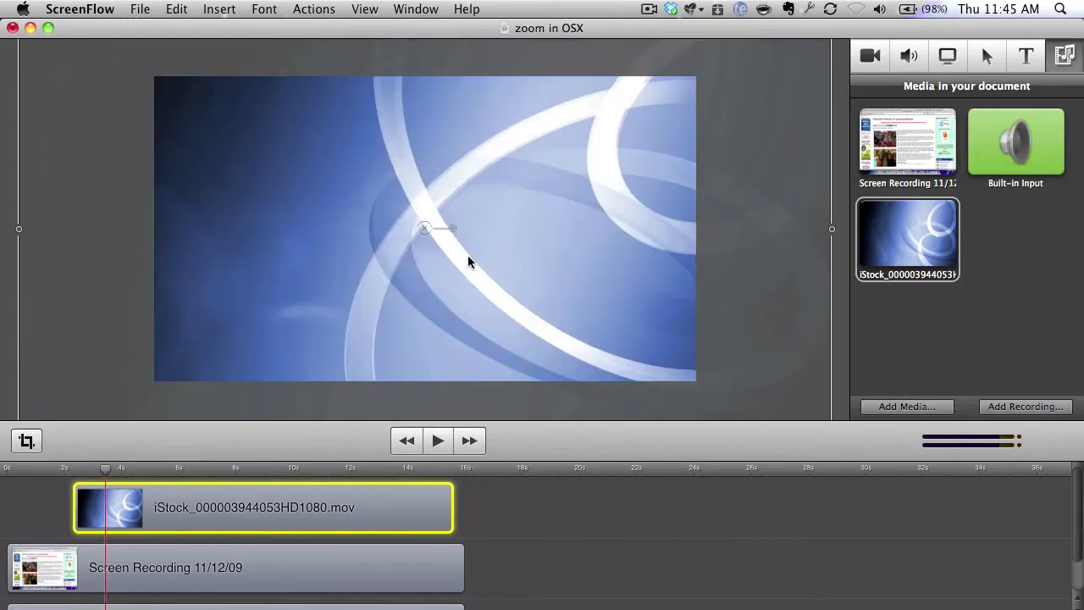
Scale the iStock clip to 23% and give it a reflection of 89%
click(871, 70)
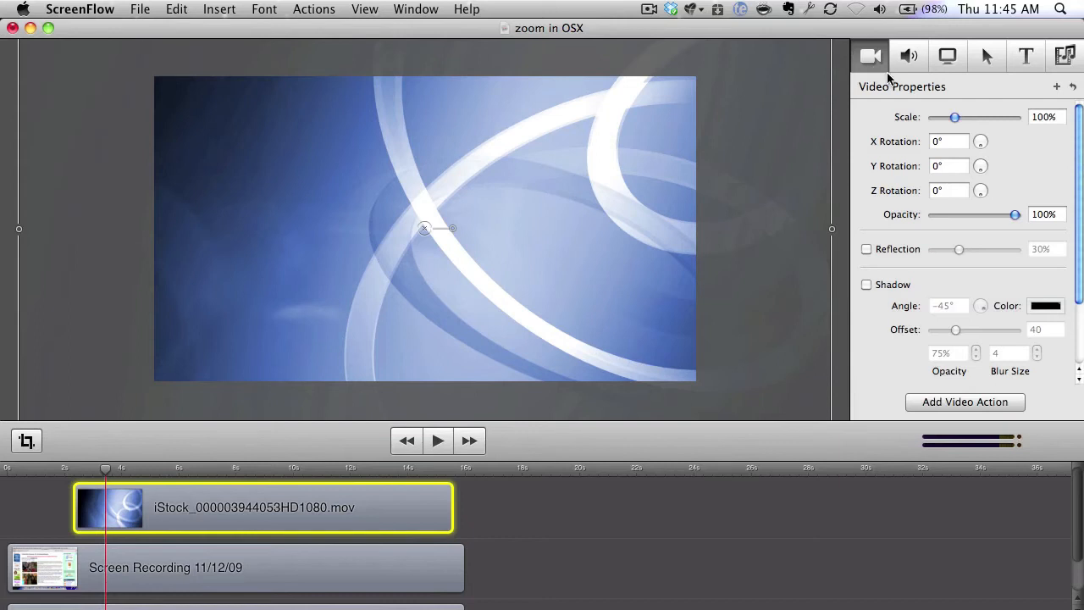
drag(954, 118, 938, 125)
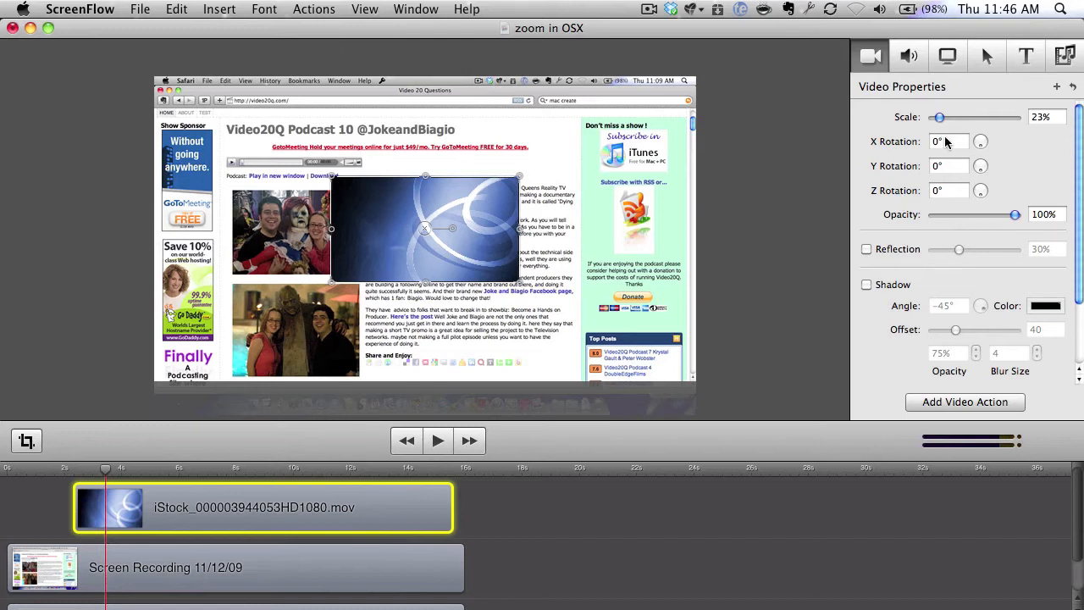
click(868, 251)
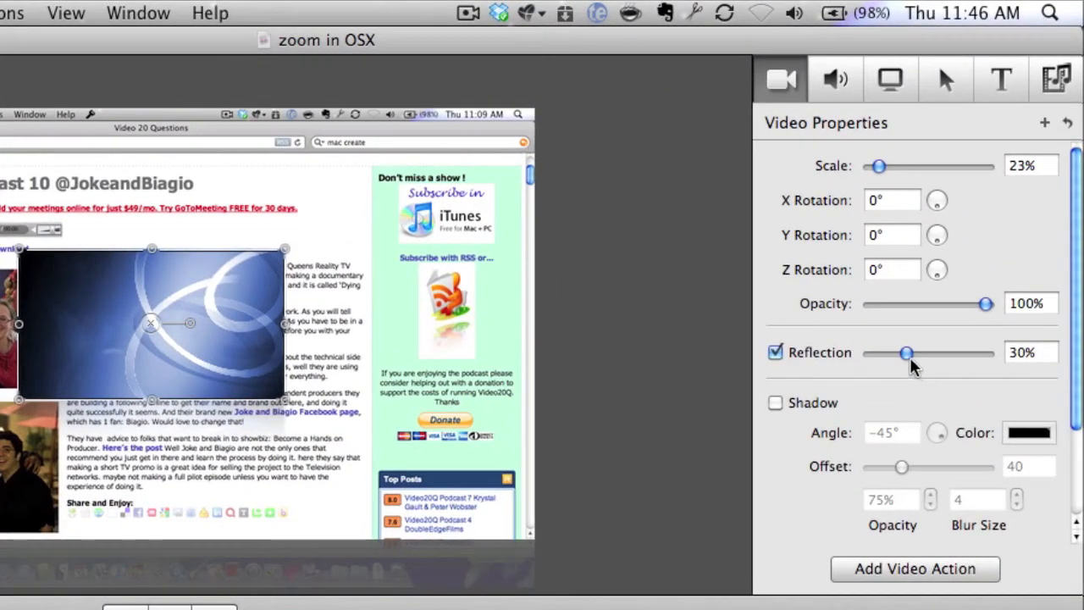
drag(908, 356, 976, 363)
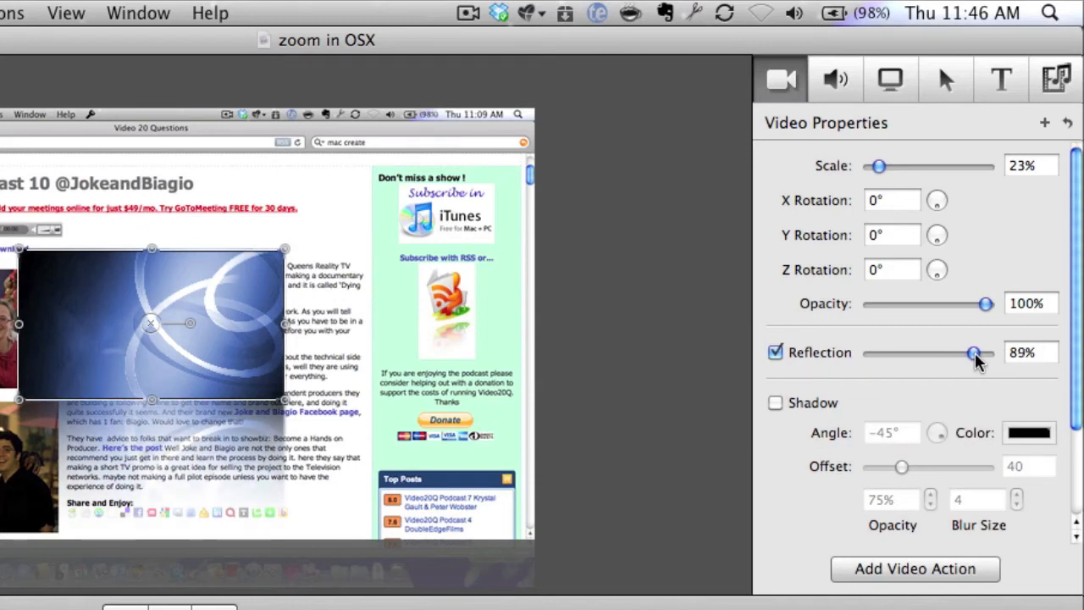
Try an X rotation of 30° on the iStock clip and reset it to 0°
click(883, 200)
drag(884, 200, 853, 200)
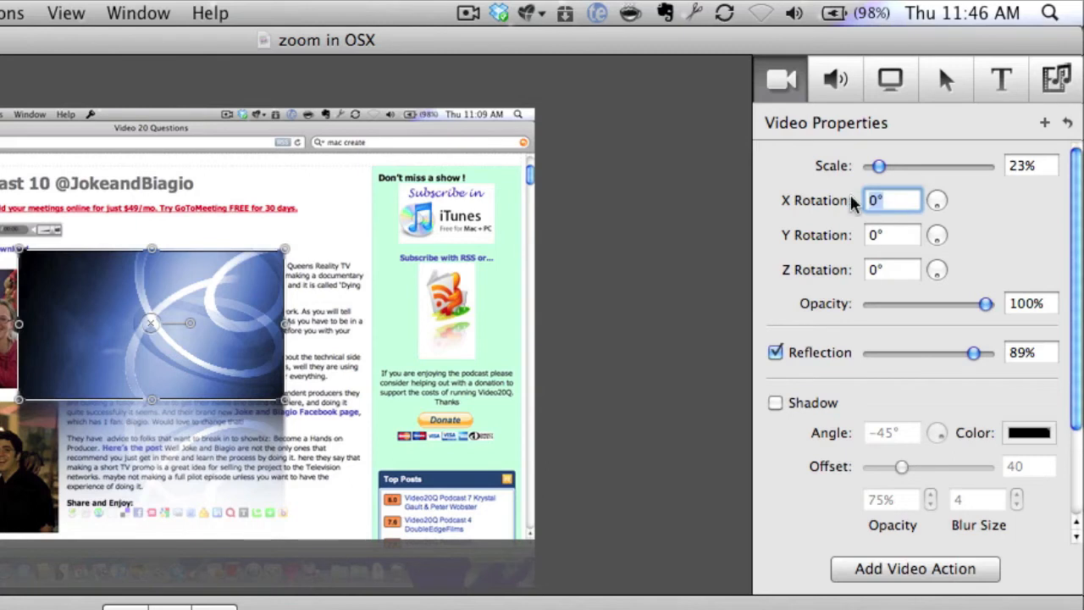
text(30)
key(Tab)
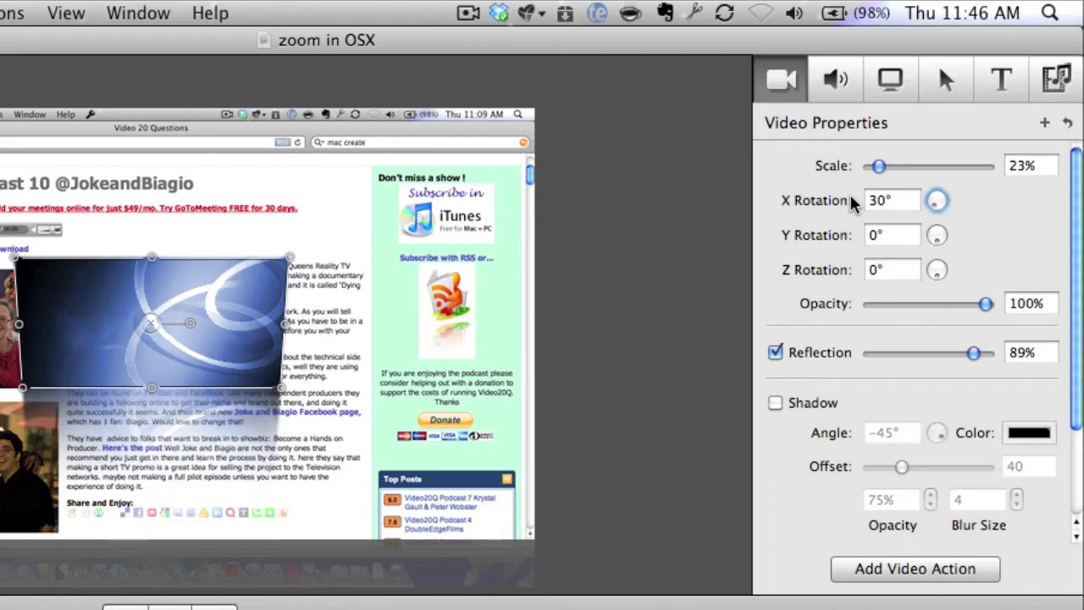
drag(910, 200, 846, 200)
text(0)
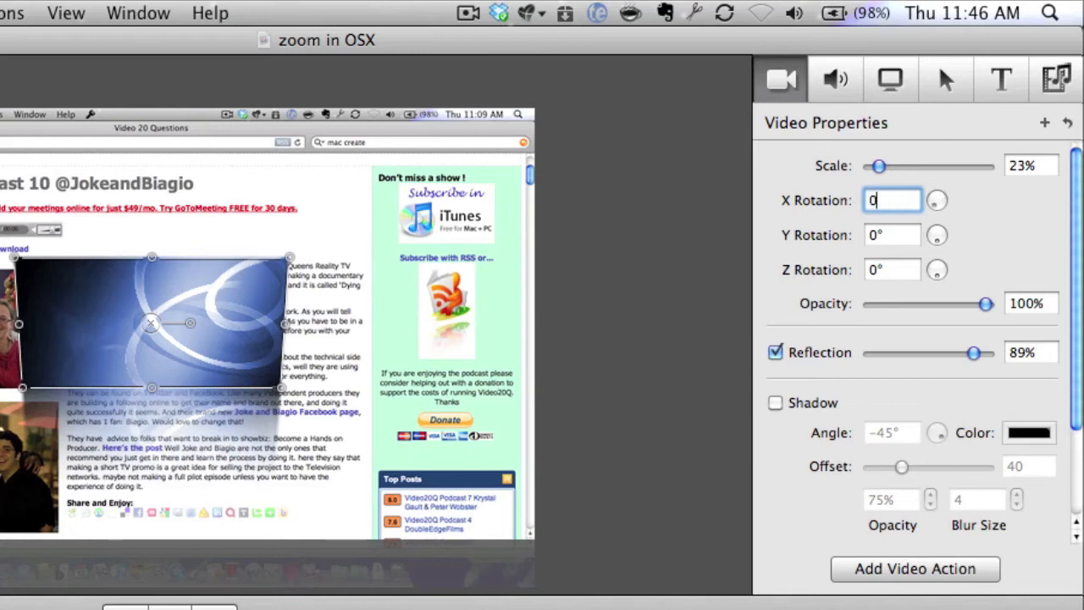
key(Tab)
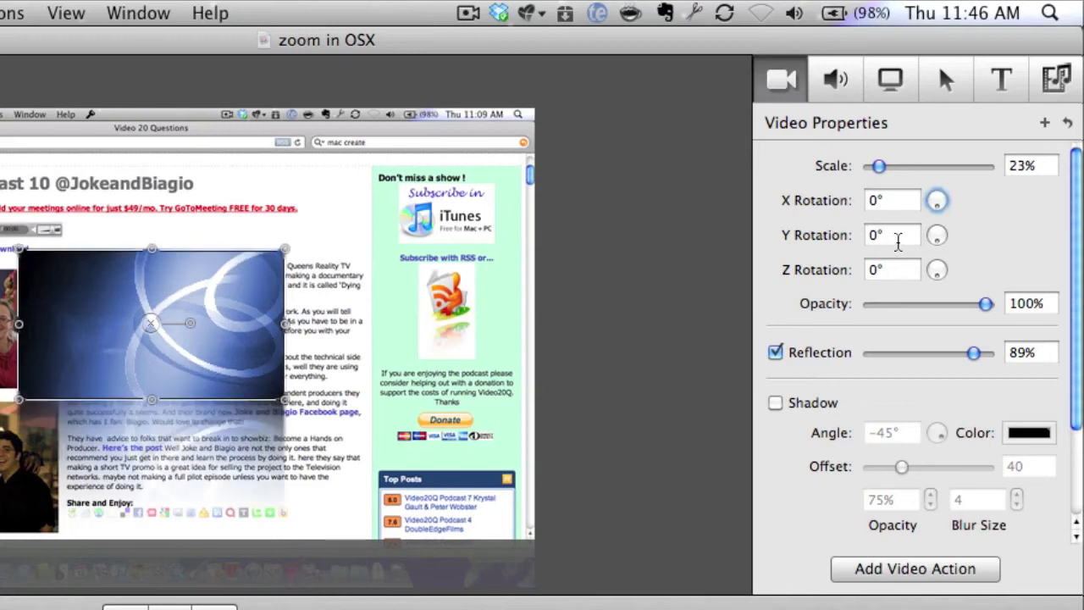
Set the iStock clip's Y rotation to 30°
drag(900, 240, 836, 241)
text(30)
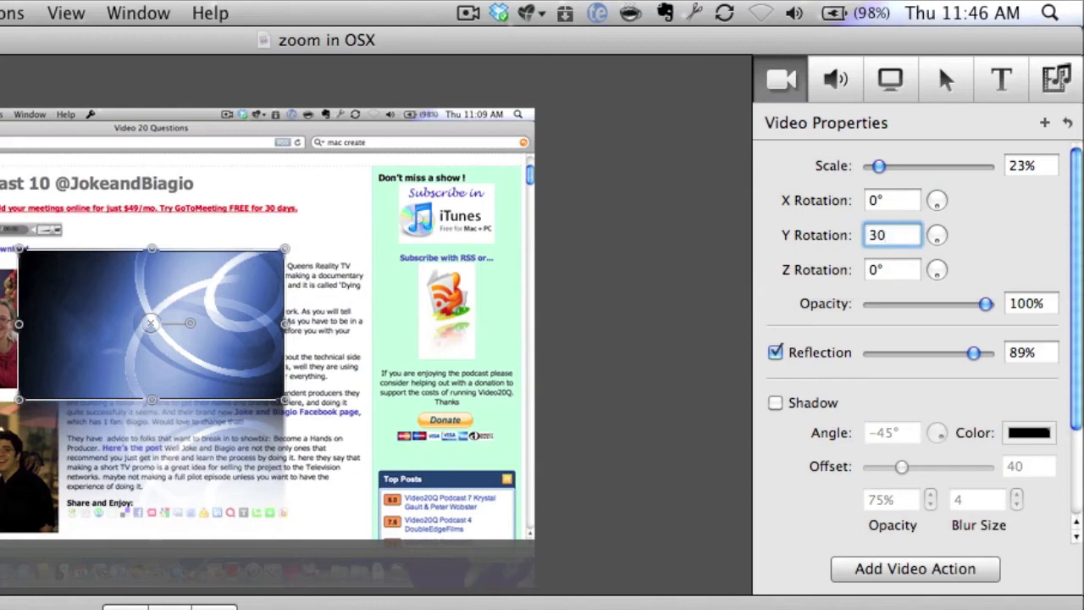
key(Return)
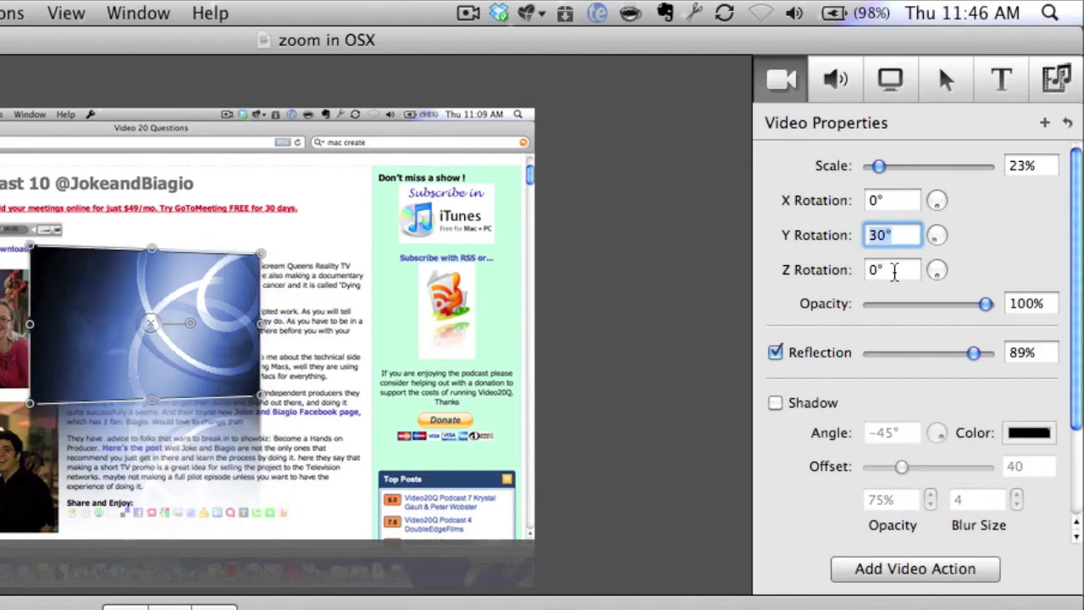
Try a Z rotation of 20° on the iStock clip and reset it to 0°
click(894, 271)
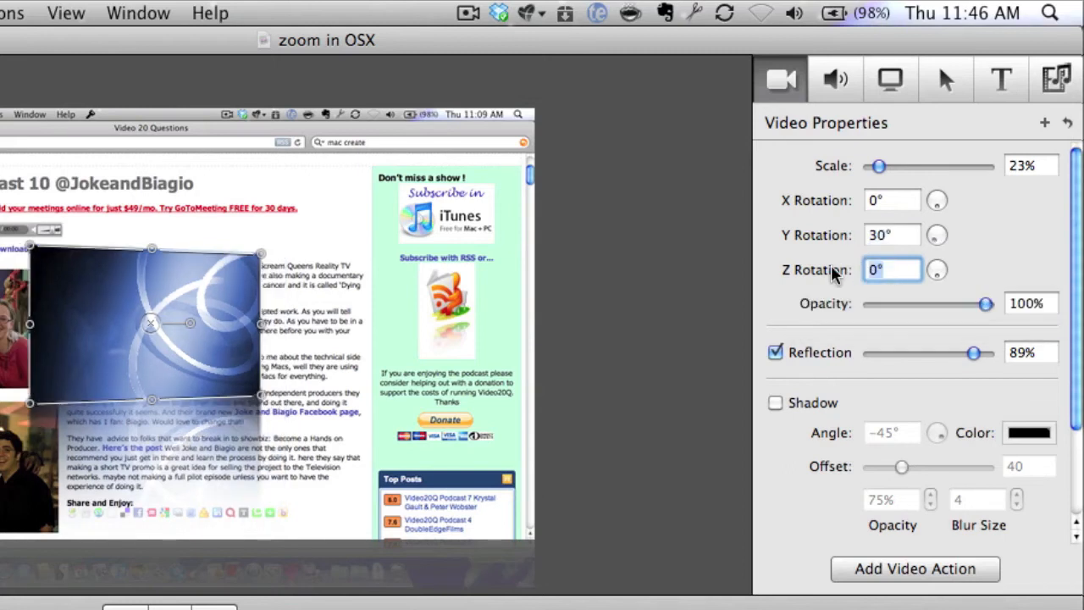
text(20)
key(Return)
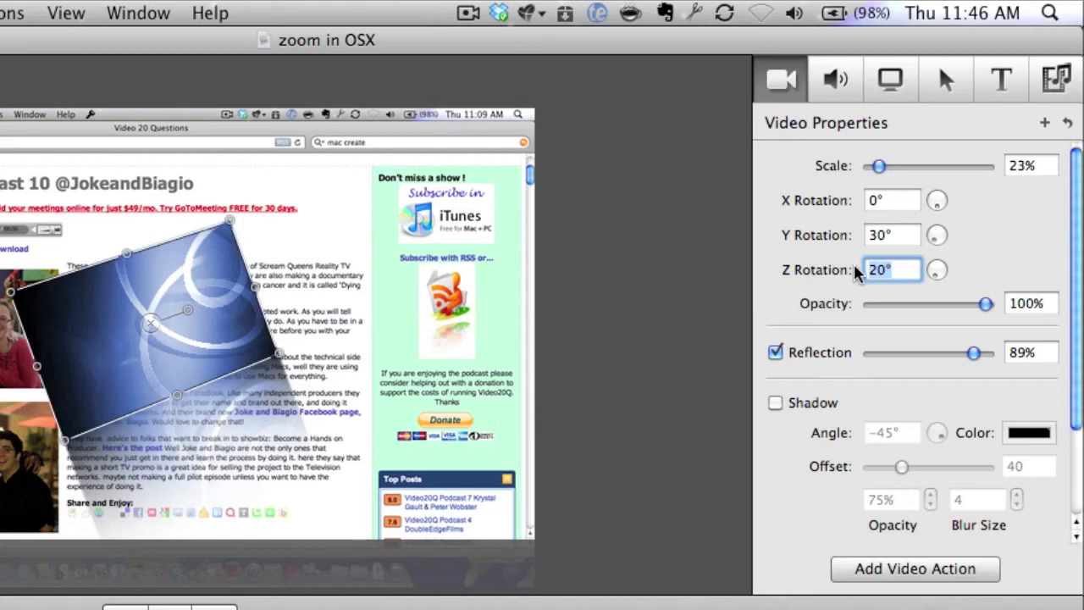
text(0)
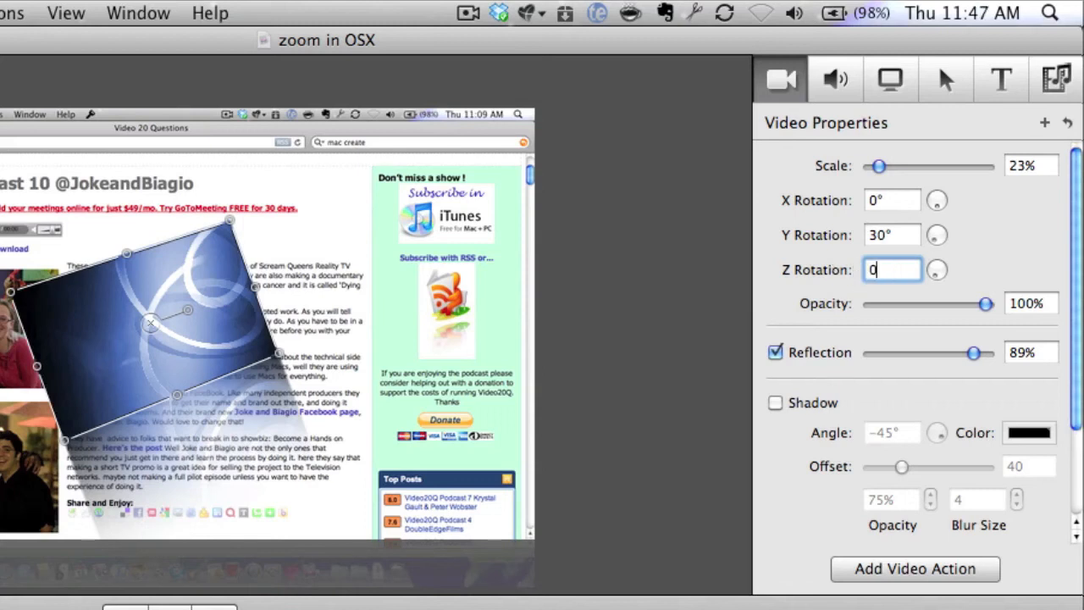
key(Return)
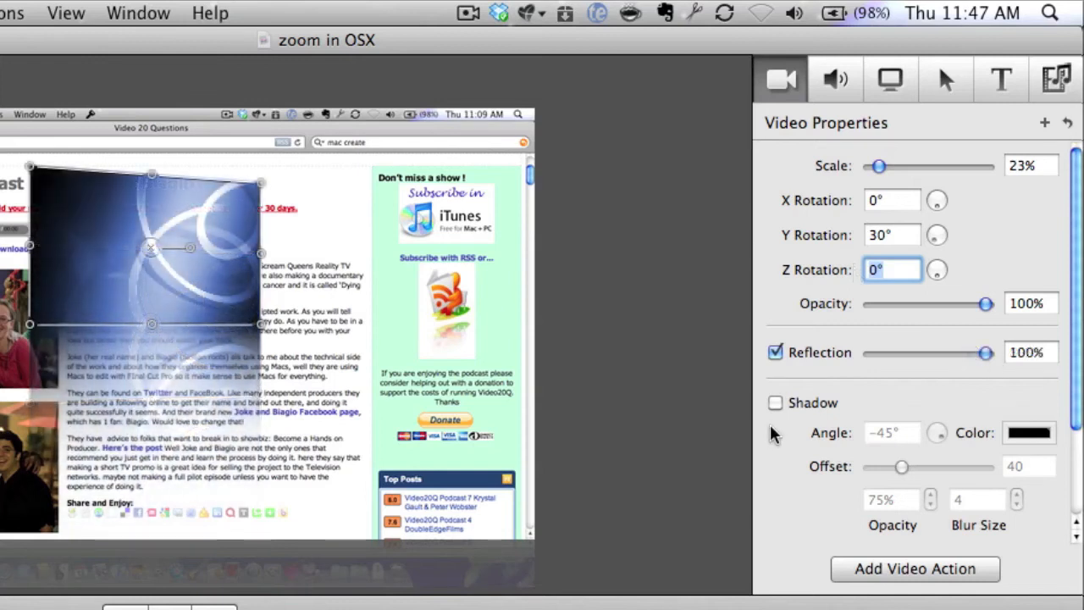
Turn off the iStock clip's reflection and give it a shadow with an offset of about 102
click(775, 354)
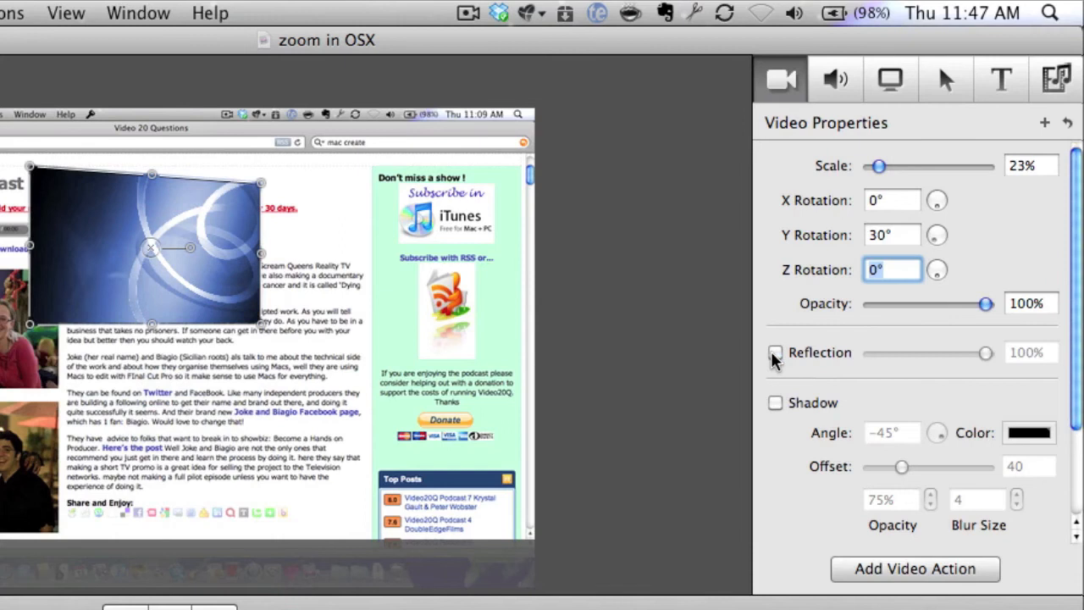
click(776, 403)
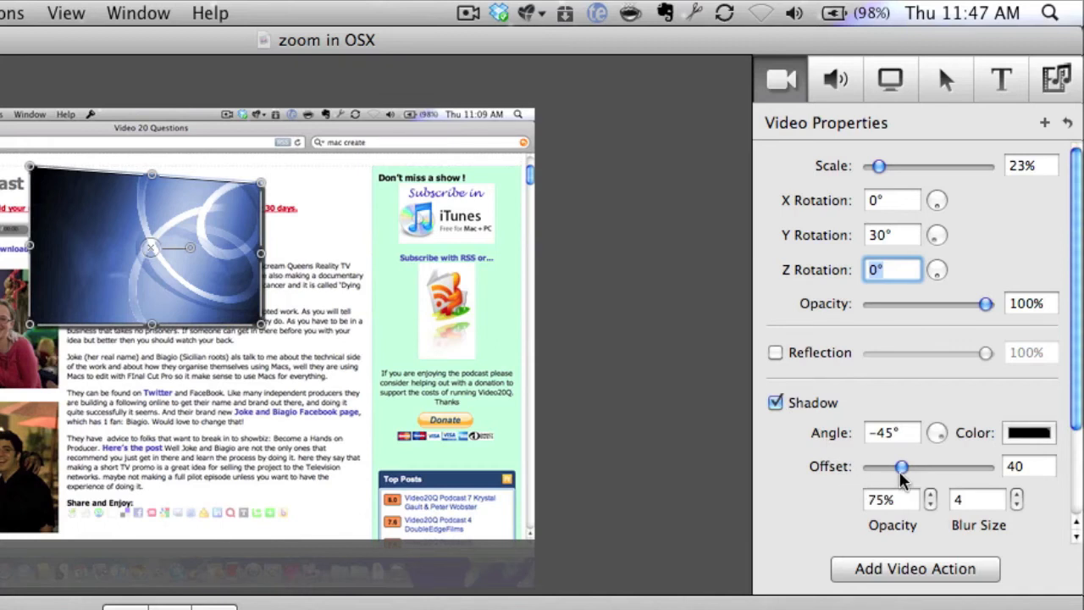
drag(903, 479, 952, 480)
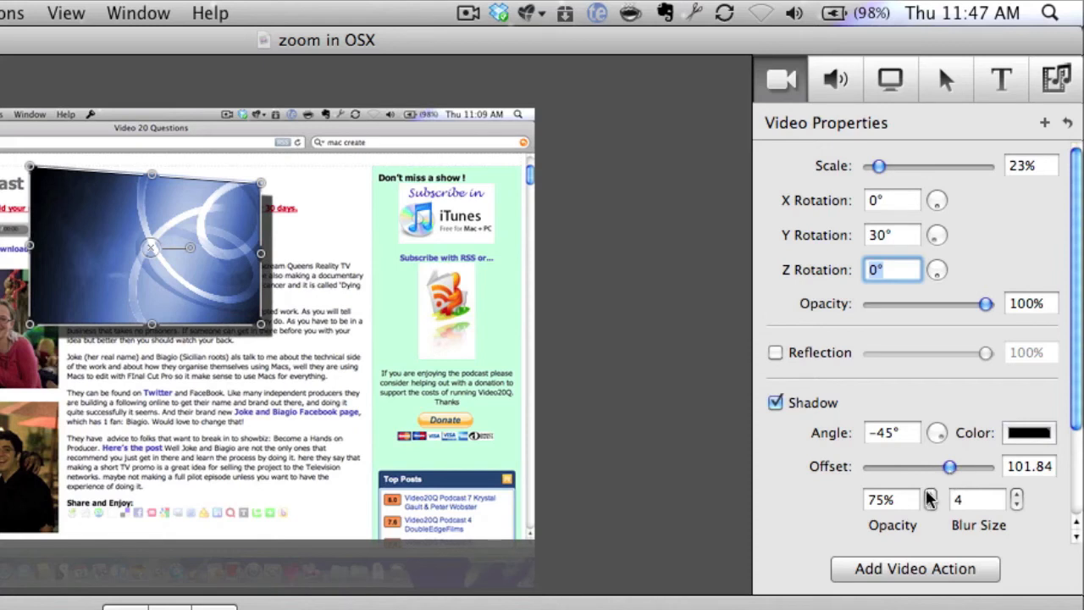
Soften the iStock clip's shadow with 35% opacity and a blur size of 40, and reduce its offset slightly
click(931, 506)
click(931, 506)
click(931, 506)
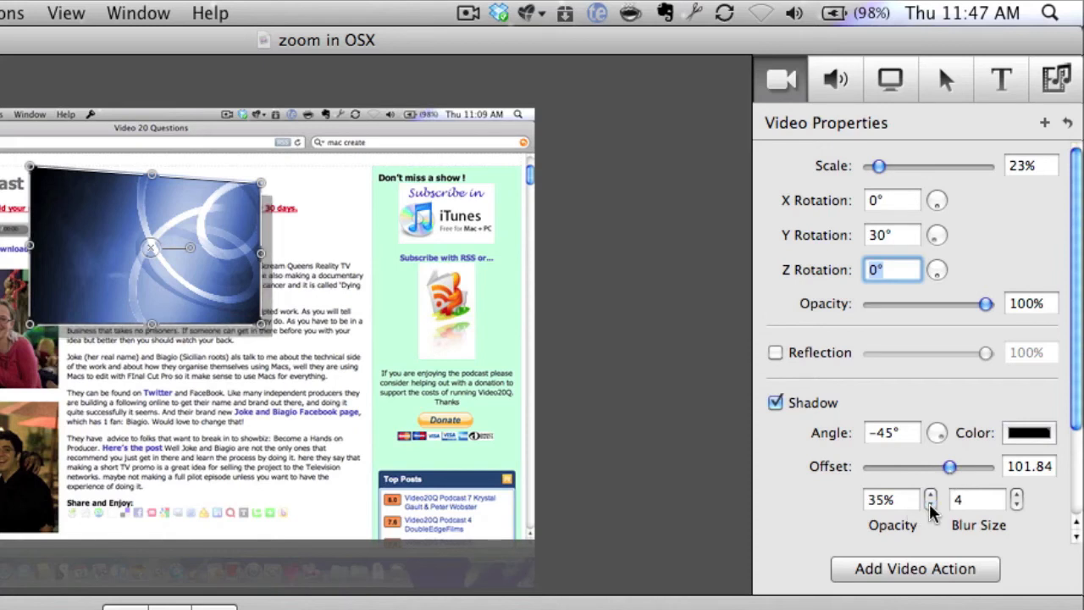
click(1018, 497)
drag(1018, 497, 1017, 496)
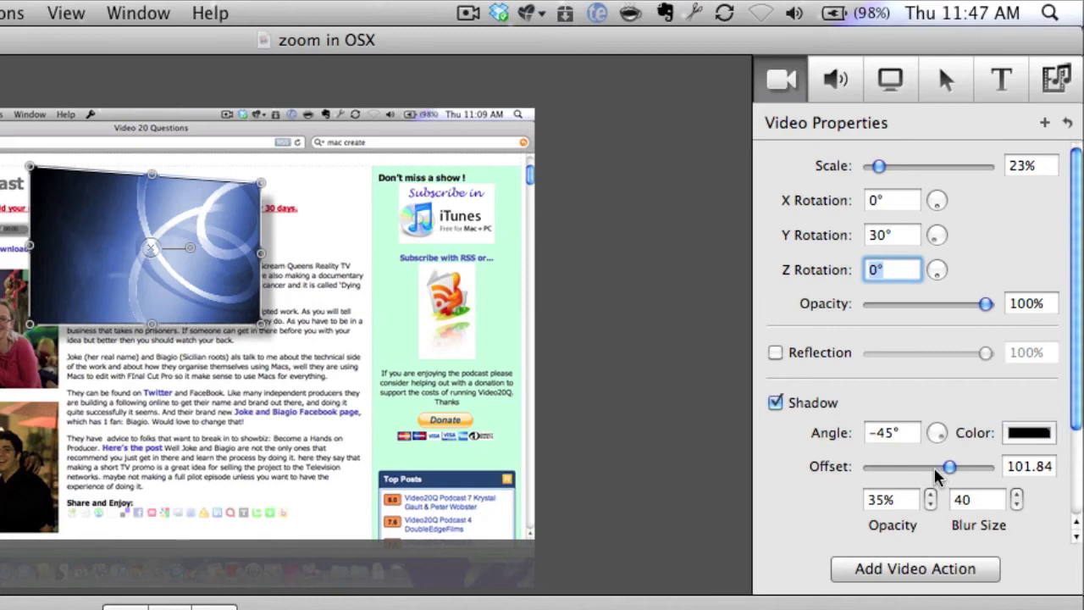
drag(944, 469, 931, 471)
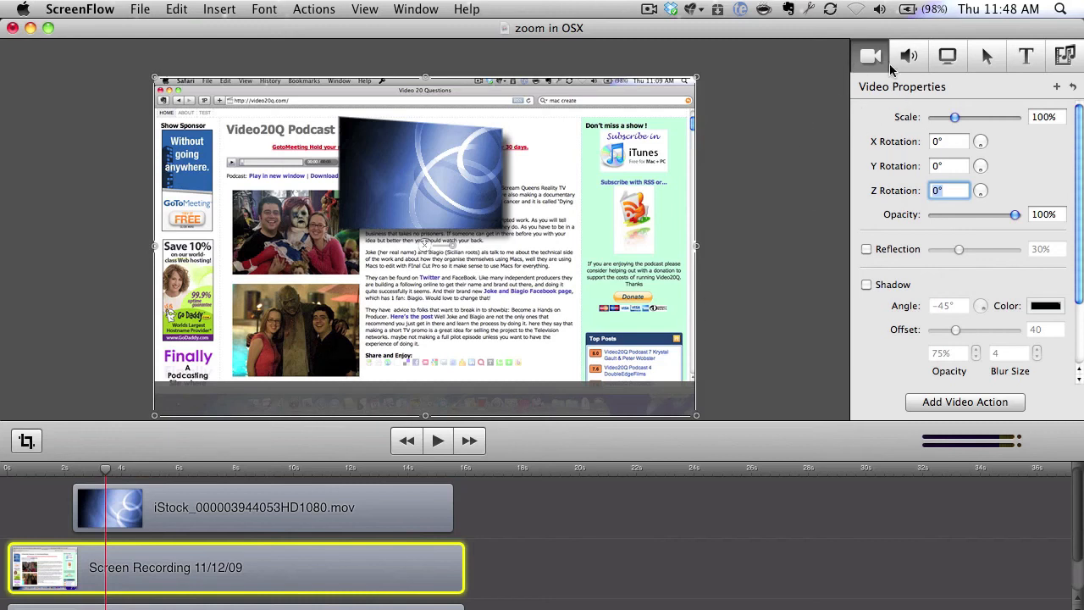
Show the screen recording properties for the Screen Recording 11/12/09 clip
click(954, 61)
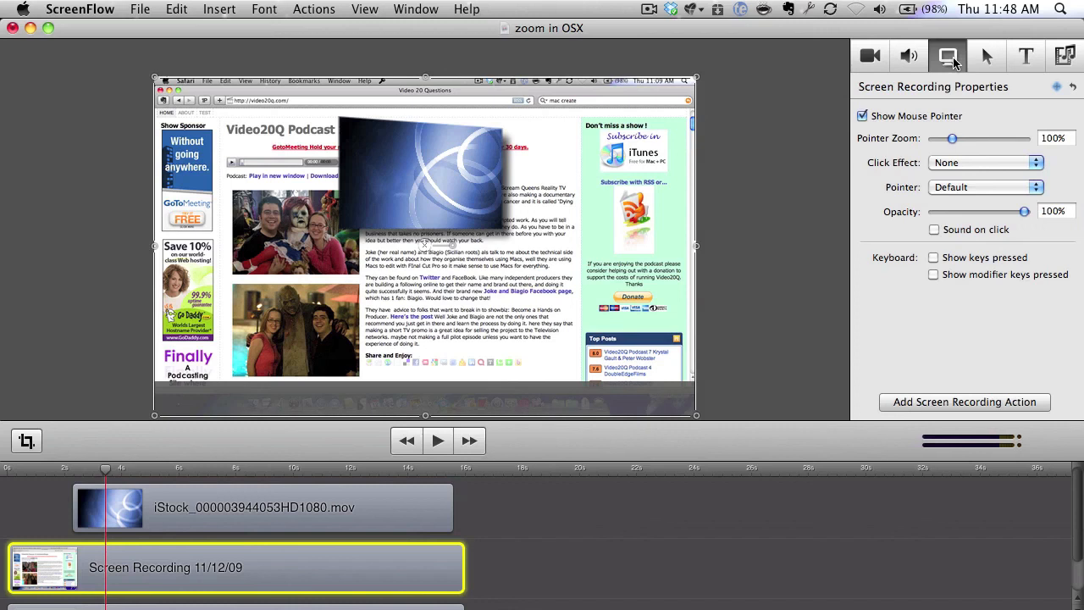